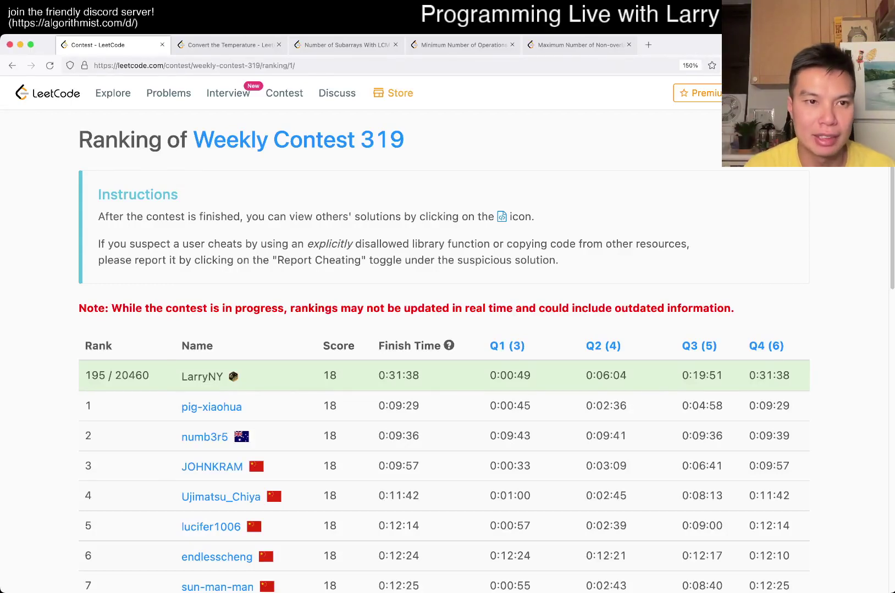
Glance at the Weekly Contest 319 rankings, then return to Convert the Temperature
key("ctrl+Tab")
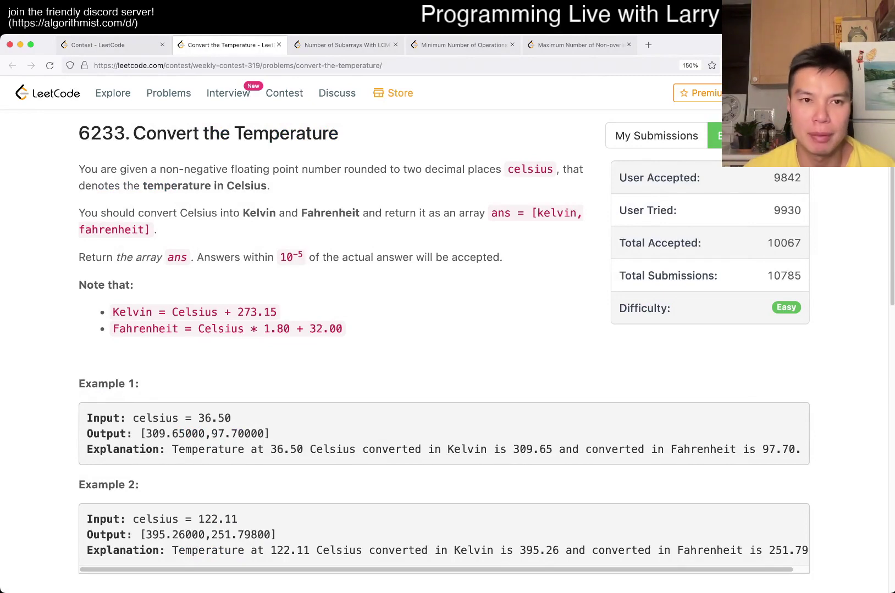
key("ctrl+shift+Tab")
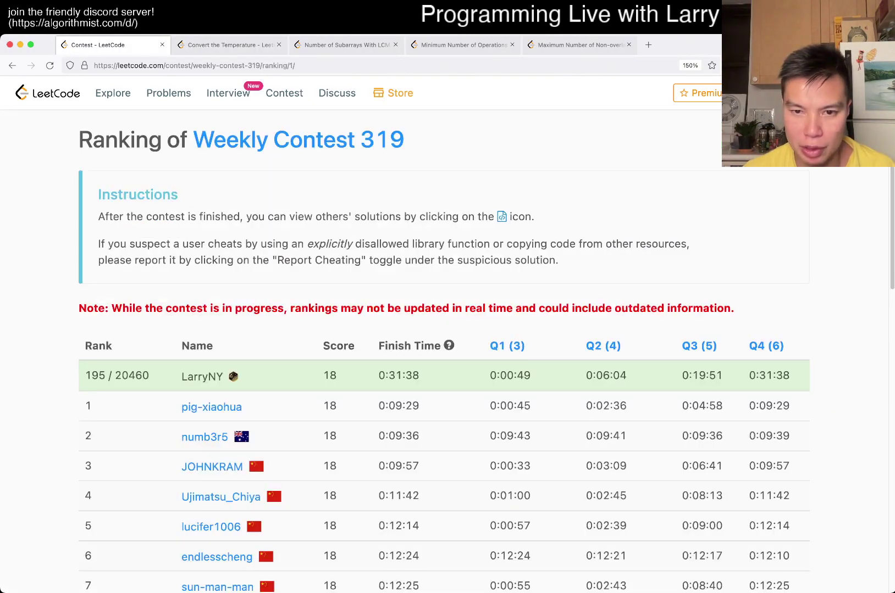
scroll(448, 328, "down", 2)
scroll(448, 328, "down", 5)
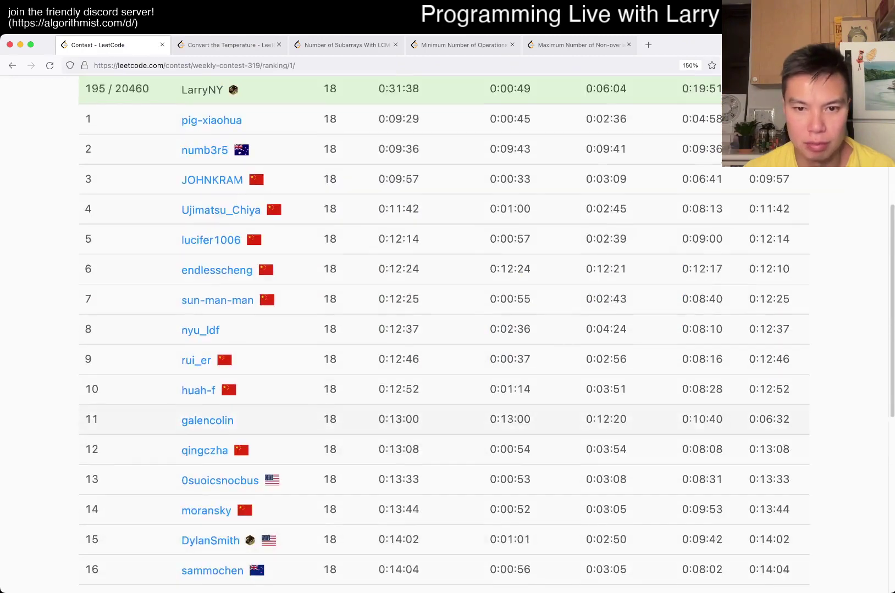
scroll(448, 327, "down", 2)
scroll(448, 328, "down", 5)
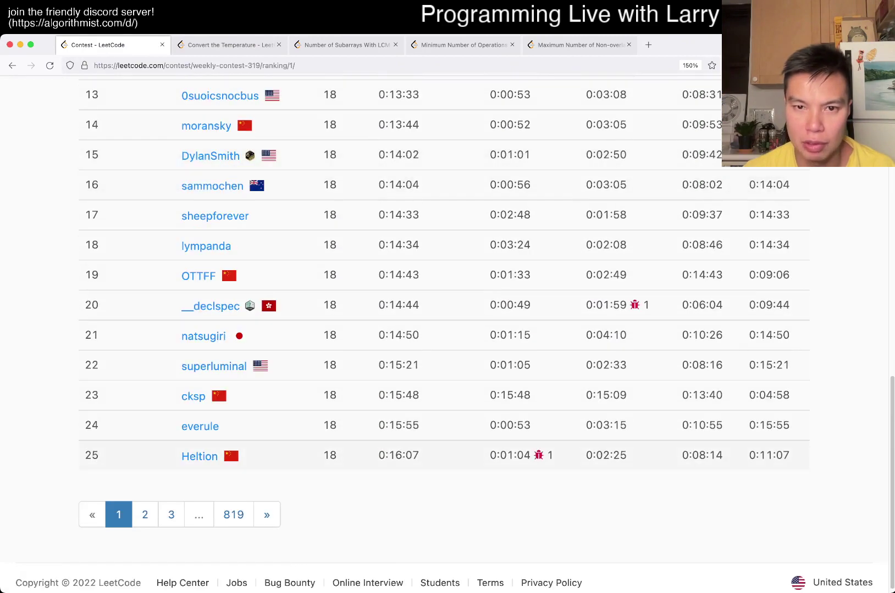
scroll(447, 328, "up", 2)
scroll(447, 328, "up", 5)
scroll(447, 327, "up", 5)
key("ctrl+Tab")
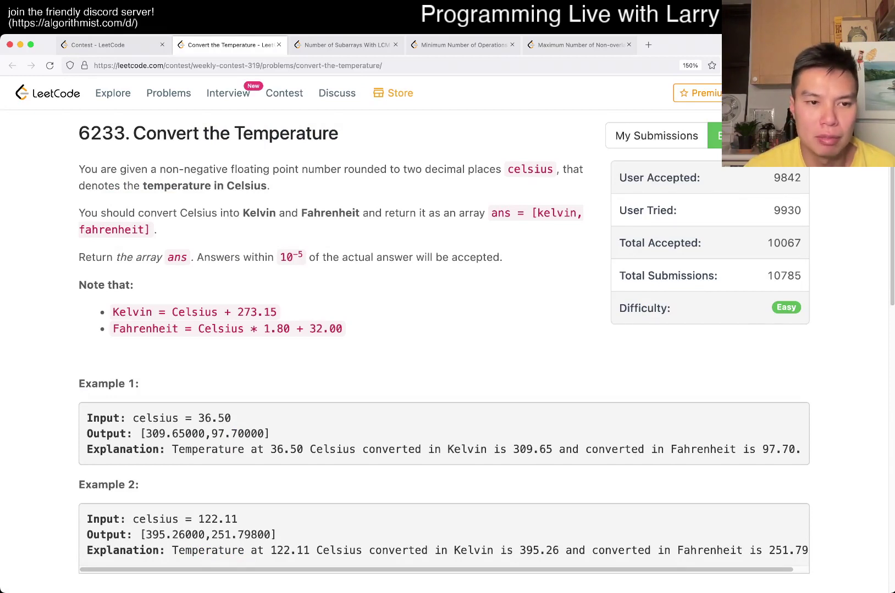
left_click_drag(113, 312, 342, 328)
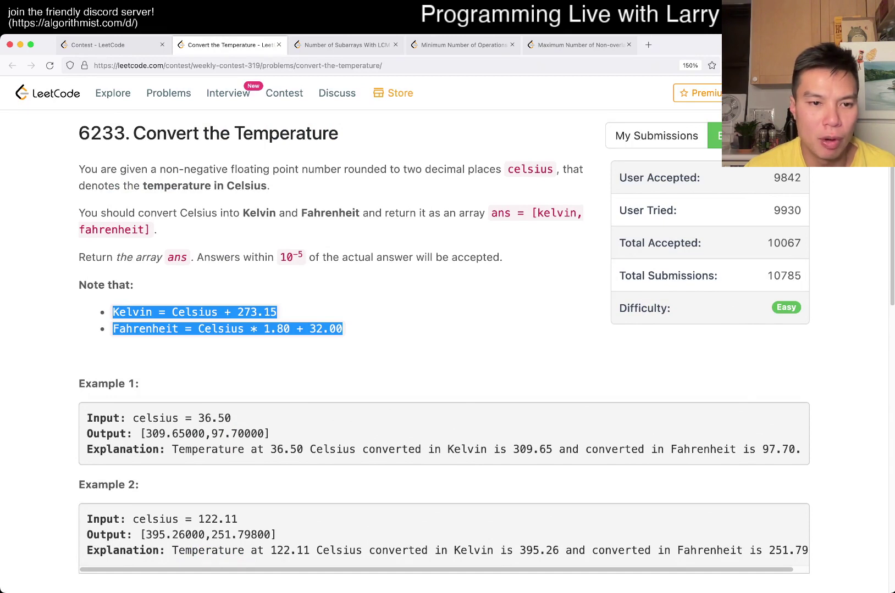
key("super+Tab")
key("super+Tab")
key("super+Tab")
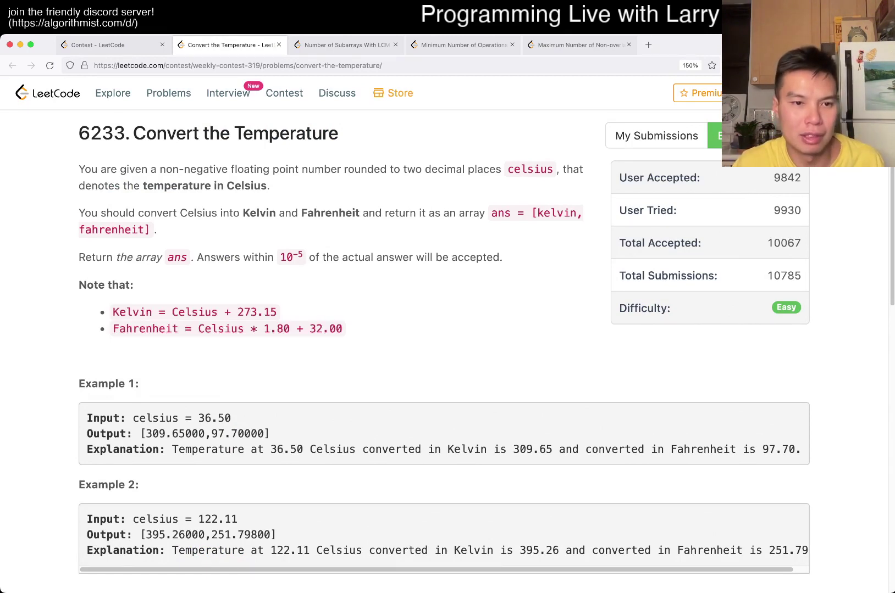
double_click(194, 312)
key("super+Tab")
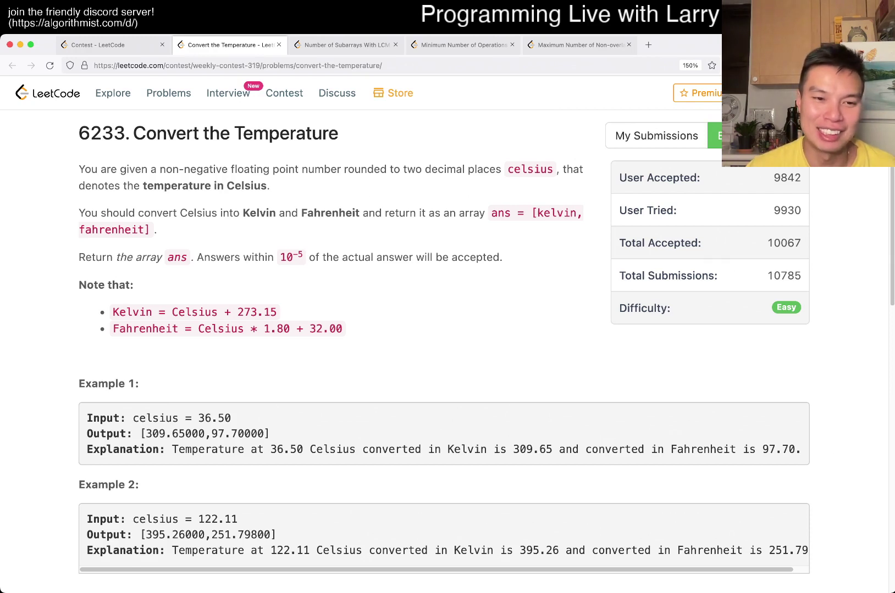
left_click_drag(211, 328, 233, 328)
left_click(232, 329)
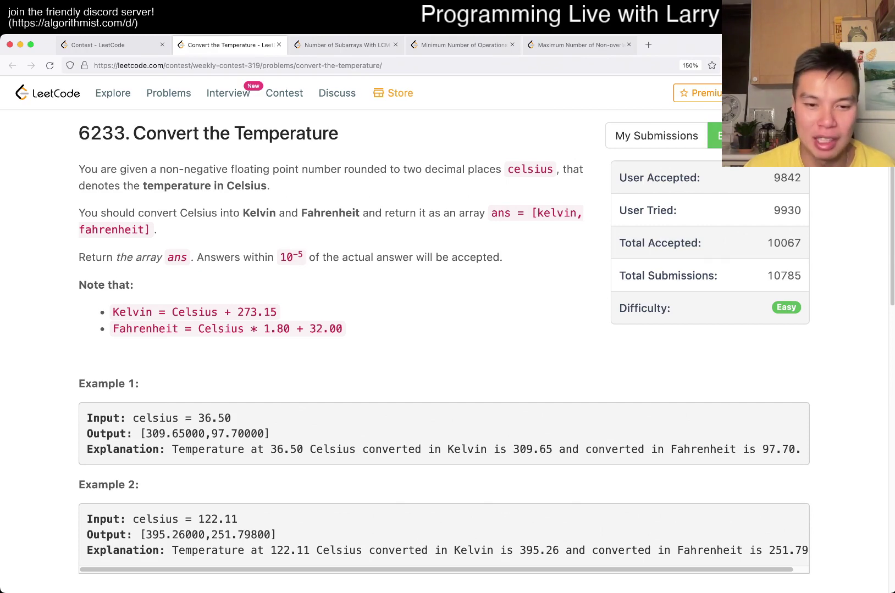
scroll(447, 335, "down", 5)
scroll(448, 321, "up", 1)
Highlight the Fahrenheit multiplier and the signature and return lines, then refocus the browser
left_click_drag(245, 131, 269, 131)
left_click(271, 130)
scroll(448, 321, "down", 1)
scroll(447, 321, "down", 2)
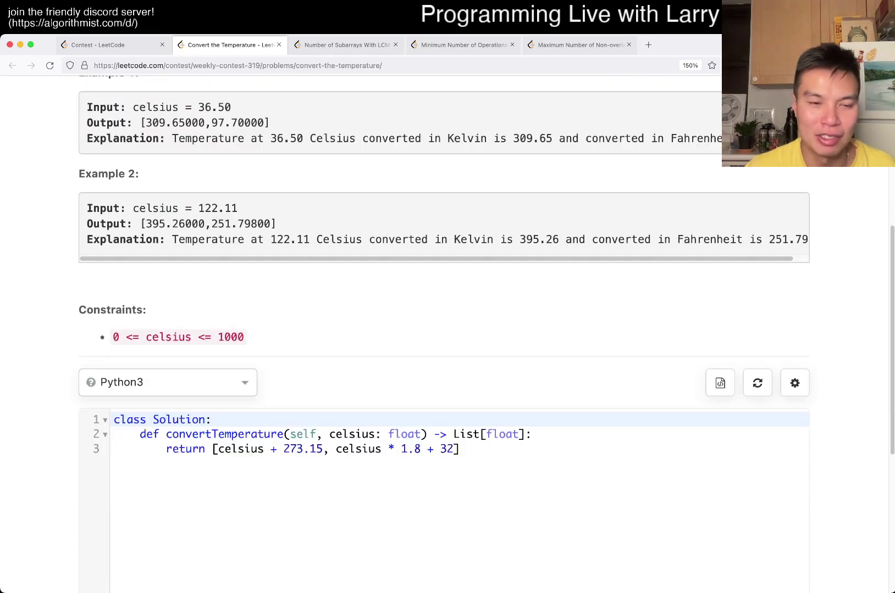
left_click_drag(113, 434, 459, 448)
key("Right")
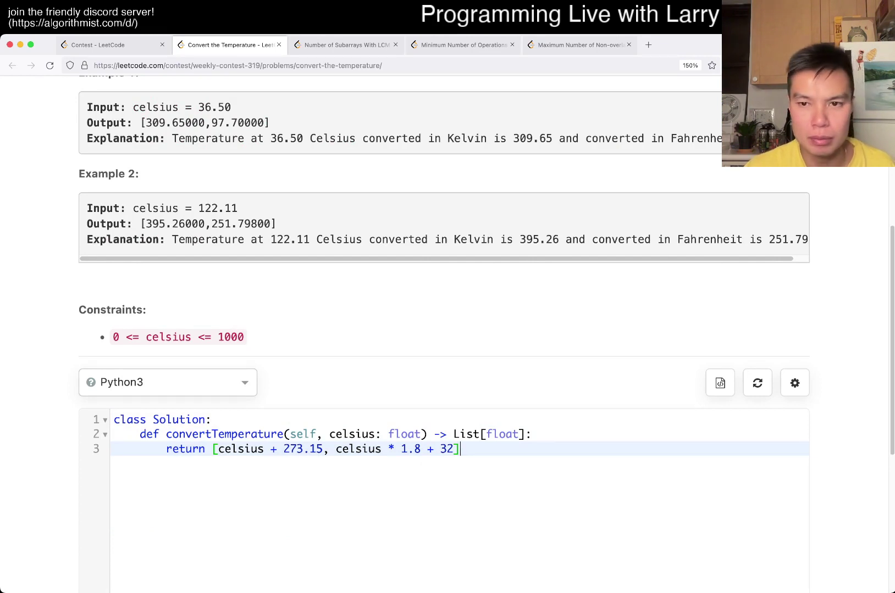
scroll(447, 320, "up", 1)
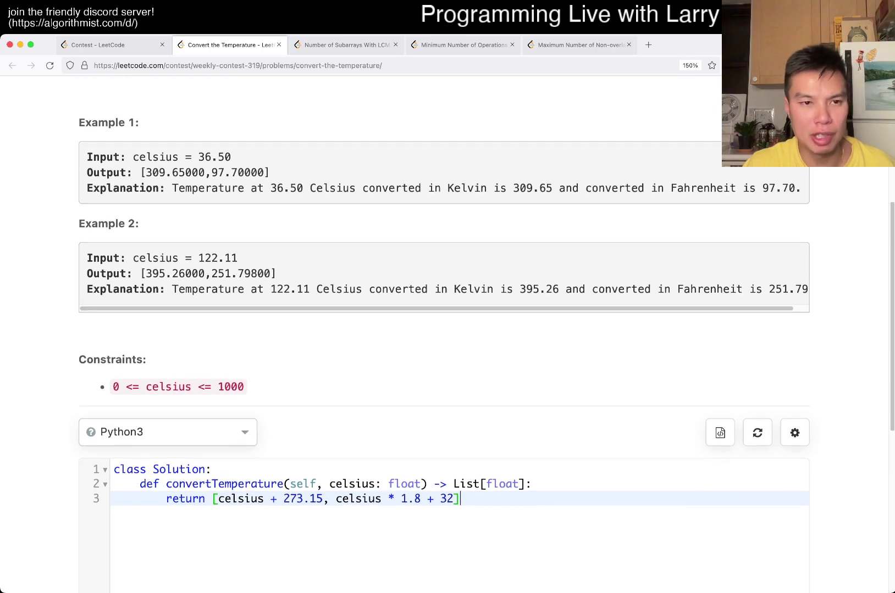
scroll(447, 321, "down", 3)
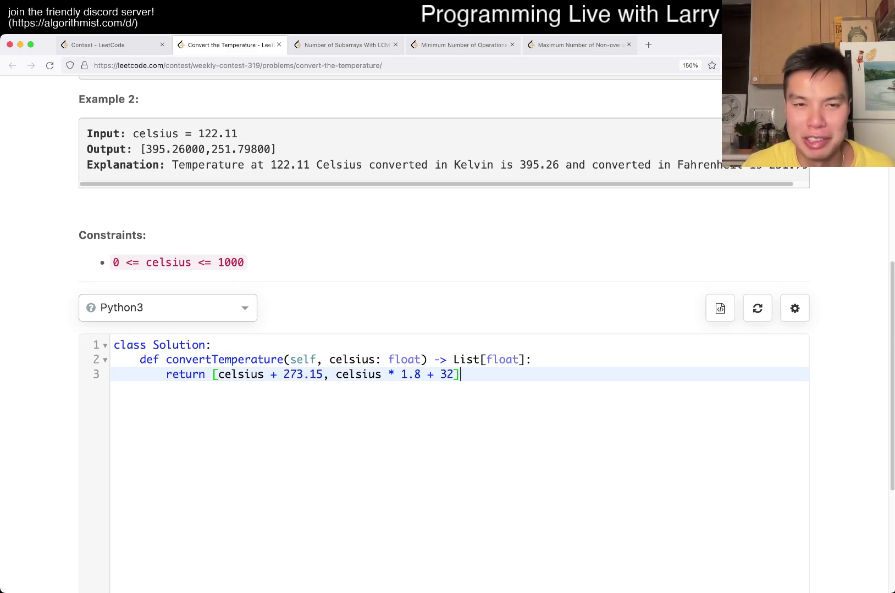
key("super+Tab")
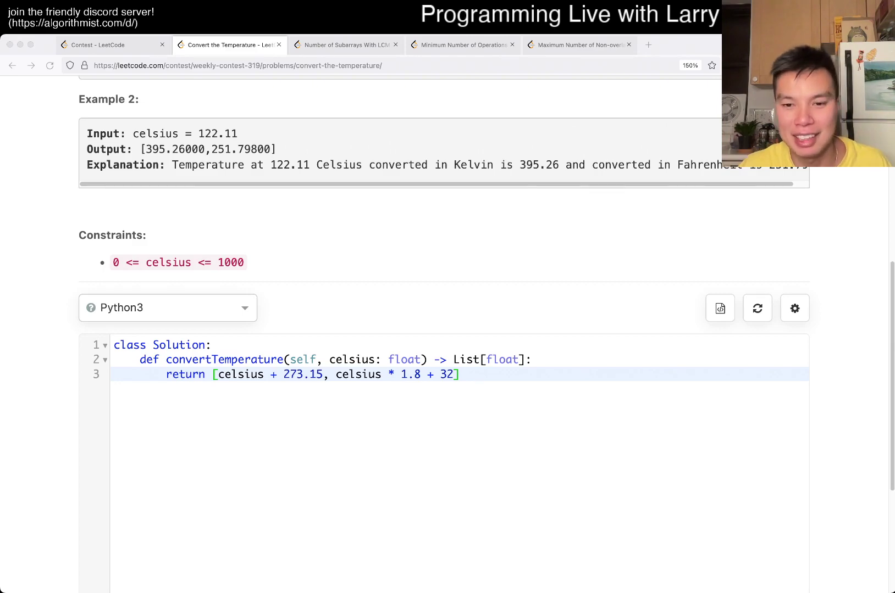
key("super+1")
Reload the live contest problem and move to the empty third line of code
key("super+2")
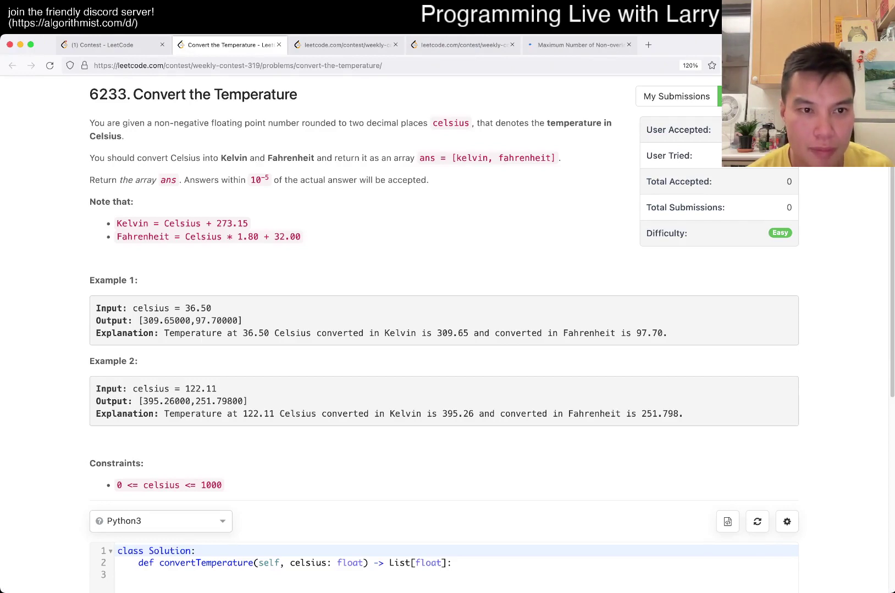
scroll(448, 335, "up", 2)
scroll(448, 335, "down", 3)
scroll(447, 335, "up", 1)
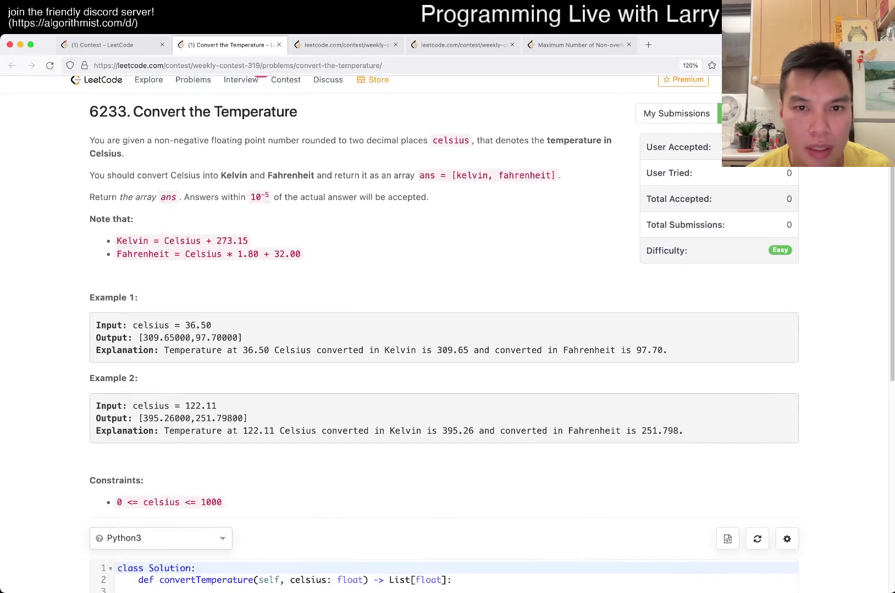
scroll(447, 335, "down", 2)
key("Down")
key("Down")
type("return [celsius ")
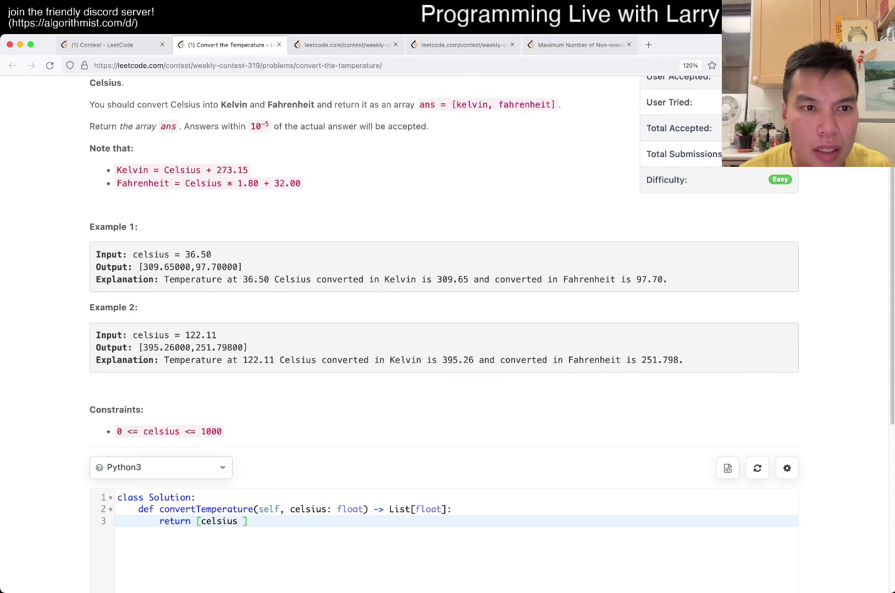
type("+ 273.15, ")
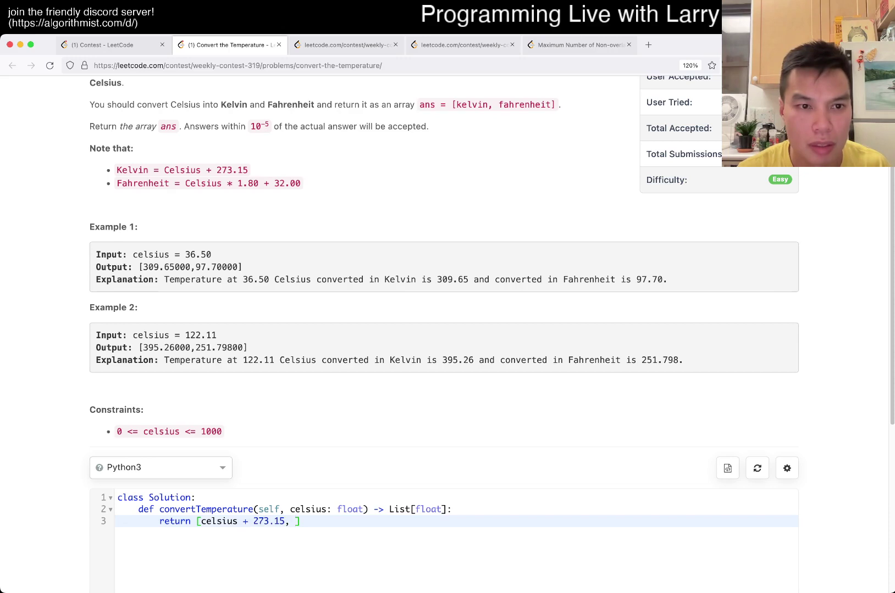
type("celsius * 1.8 + 32")
Run the temperature solution on the examples, submit it, and close the problem
key("super+apostrophe")
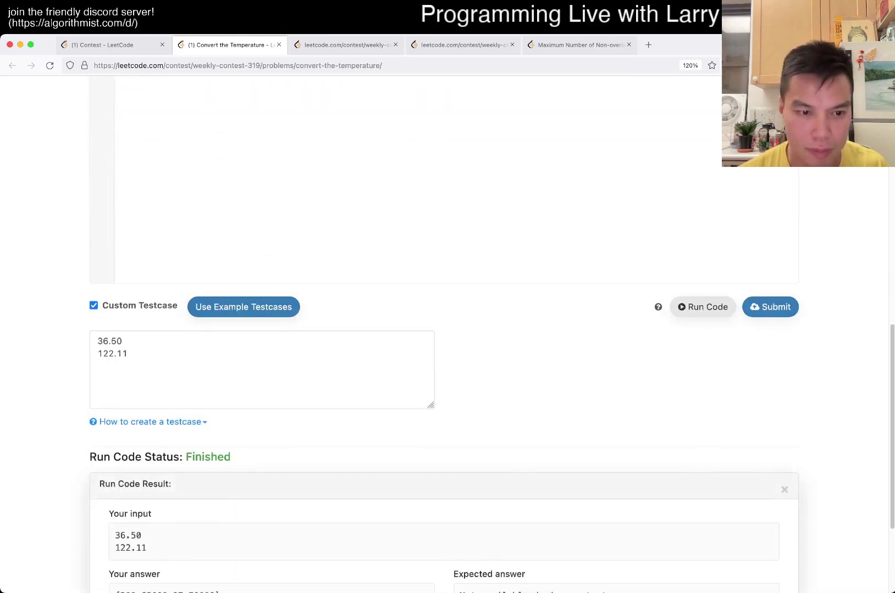
scroll(447, 349, "up", 10)
scroll(448, 349, "up", 2)
scroll(448, 349, "up", 1)
scroll(448, 349, "down", 10)
scroll(447, 348, "up", 10)
scroll(447, 349, "down", 1)
scroll(448, 349, "down", 10)
scroll(448, 349, "up", 10)
scroll(447, 349, "down", 10)
scroll(447, 349, "up", 4)
key("super+Return")
key("super+w")
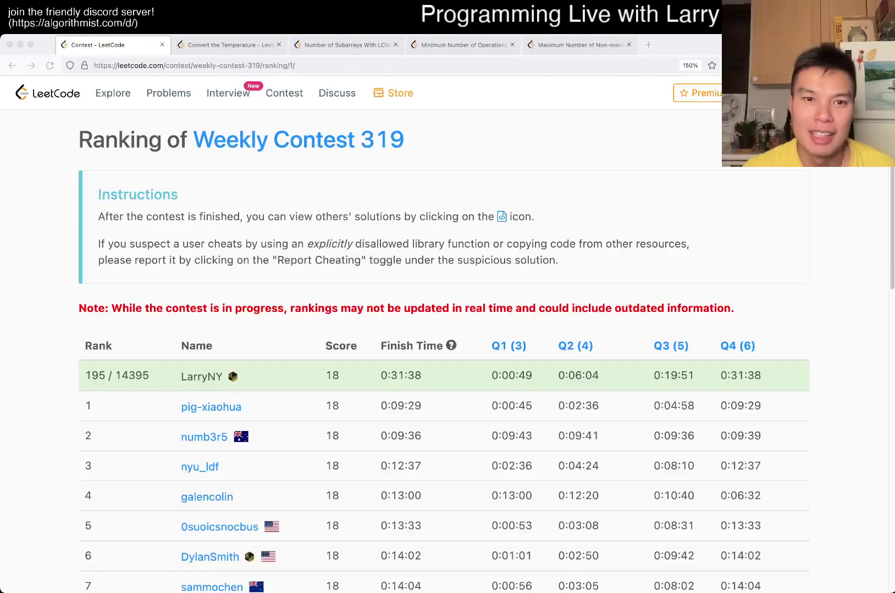